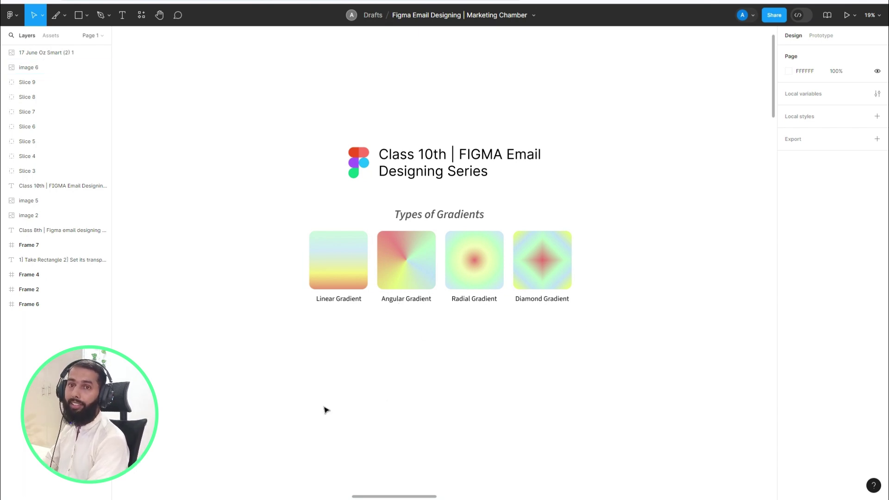
Draw a wide rectangle below the samples and fill it with a Linear grey gradient, D9D9D9 to 737373
left_click(79, 15)
left_click_drag(328, 353, 570, 434)
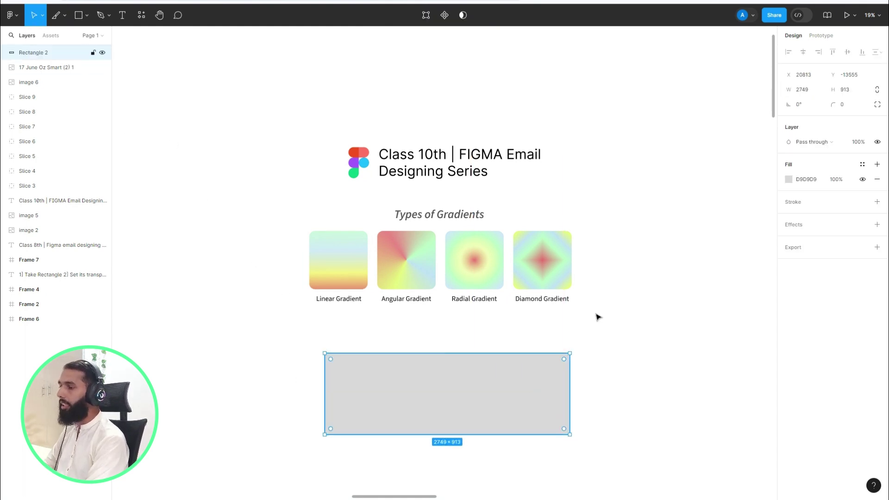
left_click(789, 180)
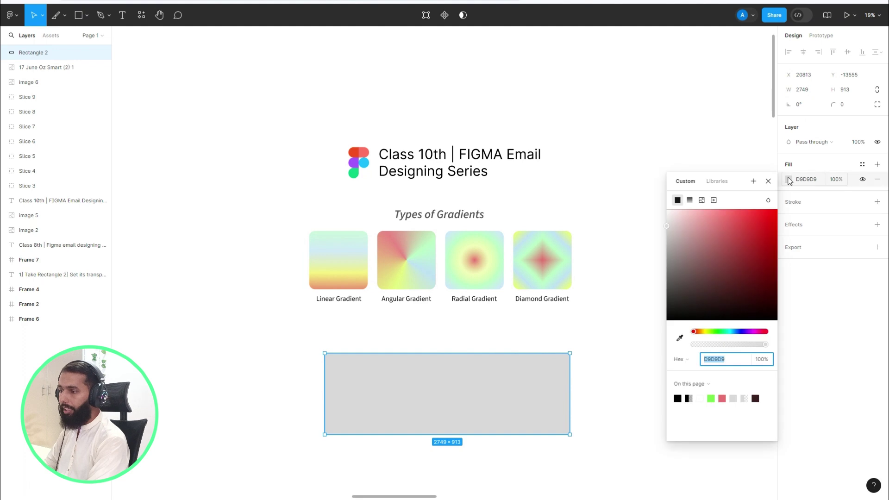
left_click(690, 200)
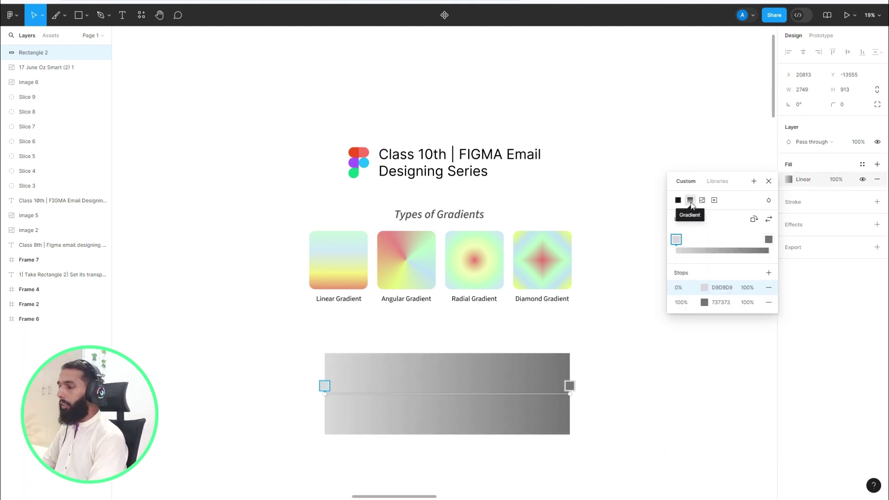
left_click(691, 221)
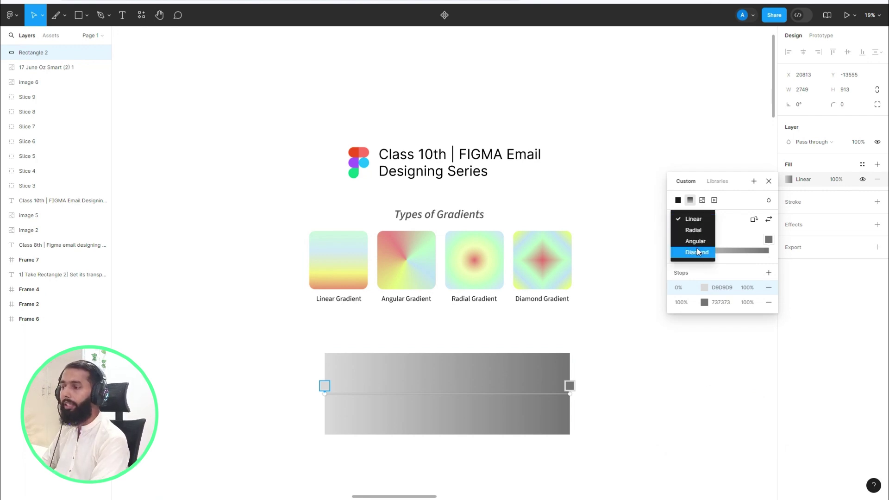
left_click(724, 233)
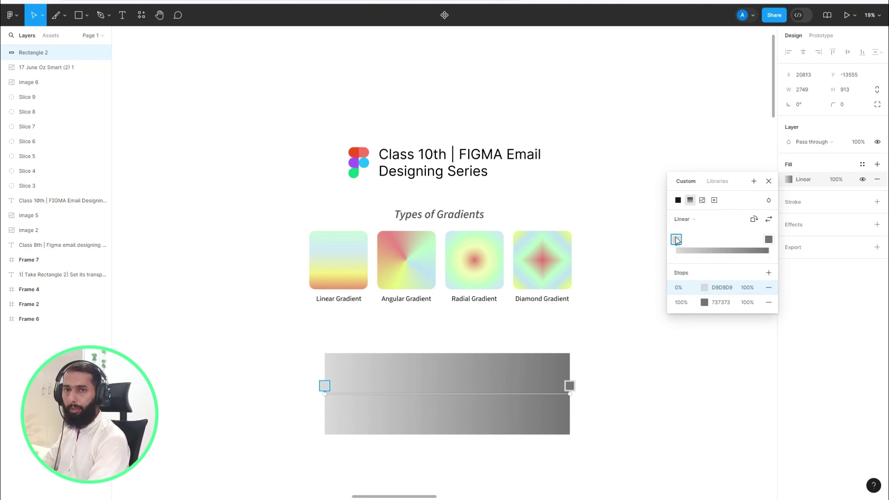
Rotate the gradient twice by 90 degrees, then flip it twice
left_click(754, 221)
left_click(754, 220)
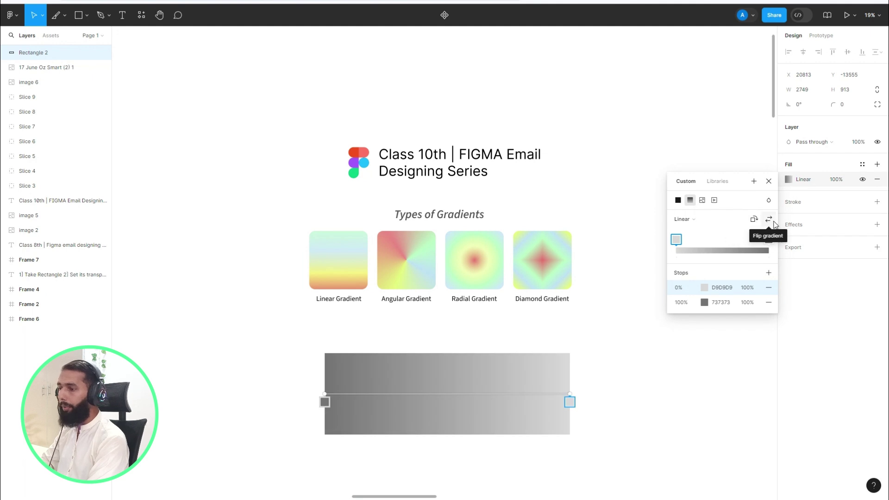
left_click(770, 220)
left_click(770, 221)
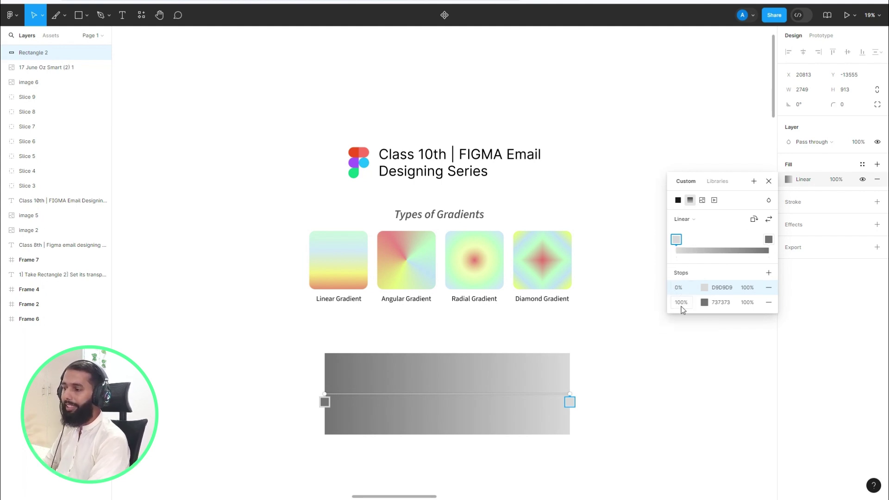
Move the second gradient stop to 50%, then return it to 100%
left_click(682, 305)
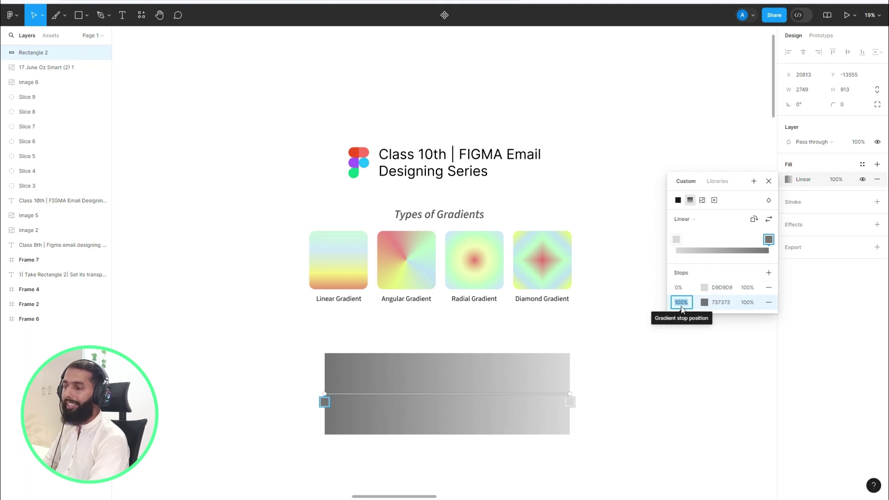
type("50")
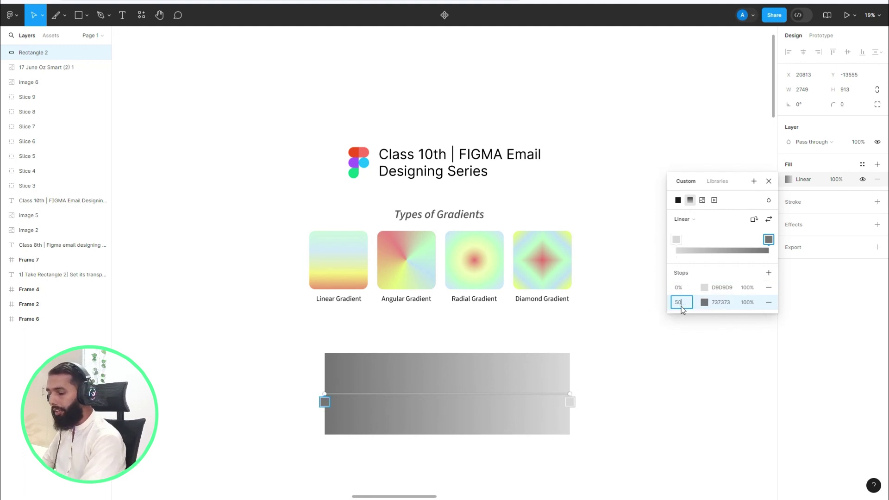
key("Return")
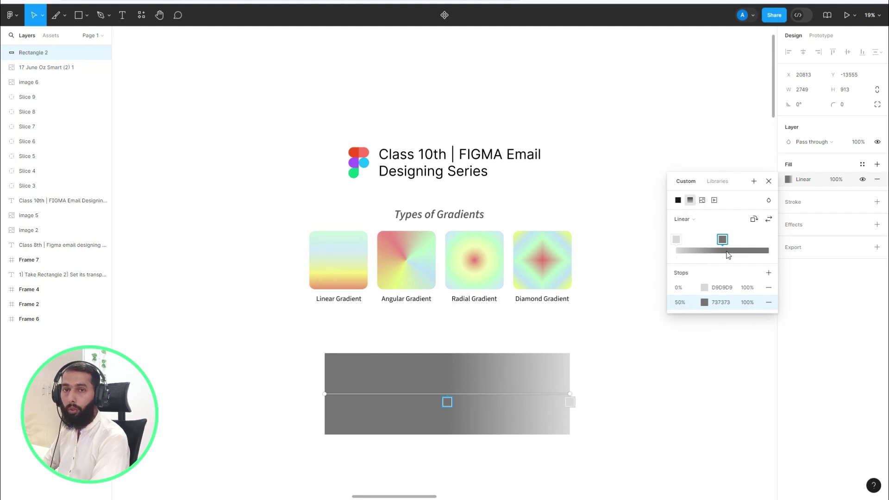
left_click(684, 304)
type("100")
key("Return")
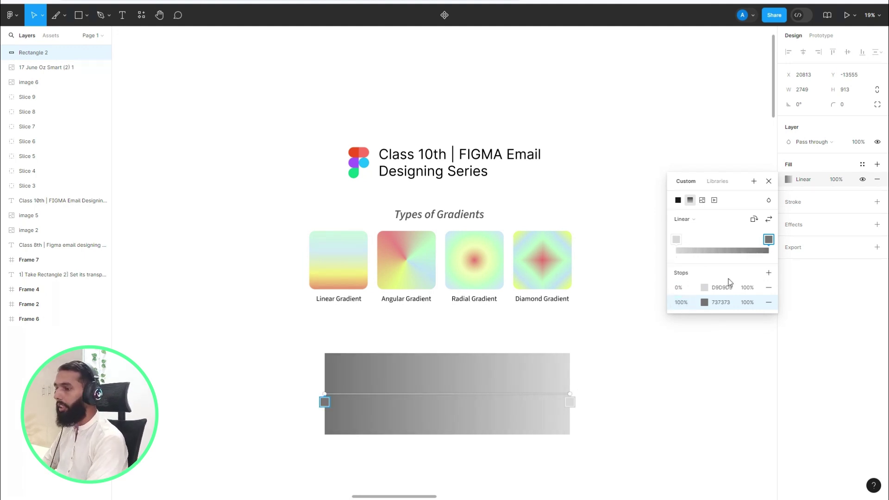
Recolour the first gradient stop red and the 100% stop green
left_click(704, 287)
left_click(640, 273)
left_click(700, 302)
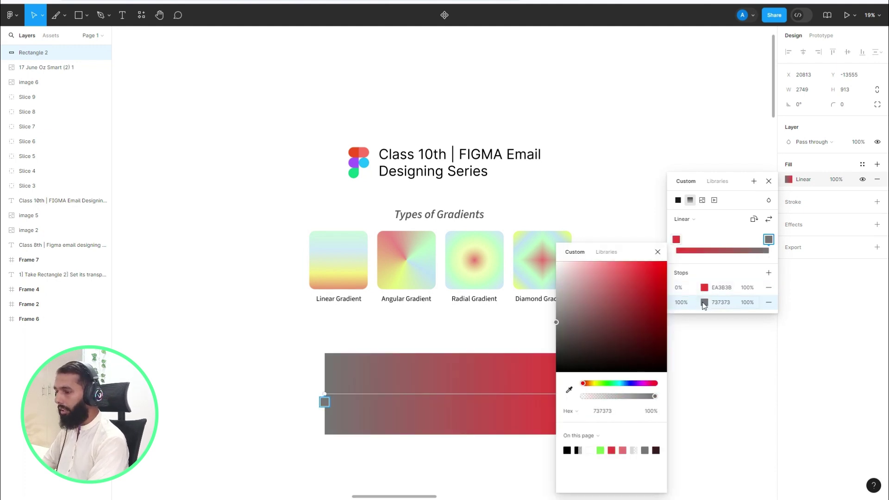
left_click(601, 450)
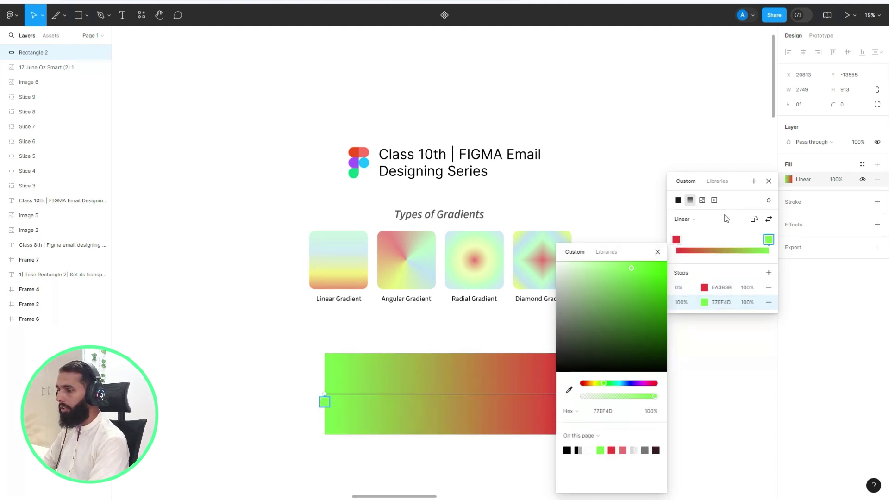
Set the red stop's opacity to 50% and the green stop's opacity to 60%
left_click(747, 287)
type("50")
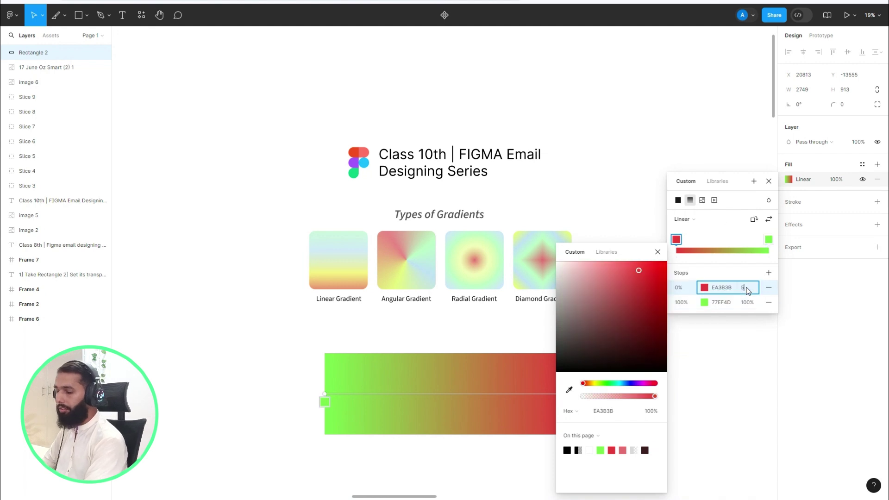
key("Return")
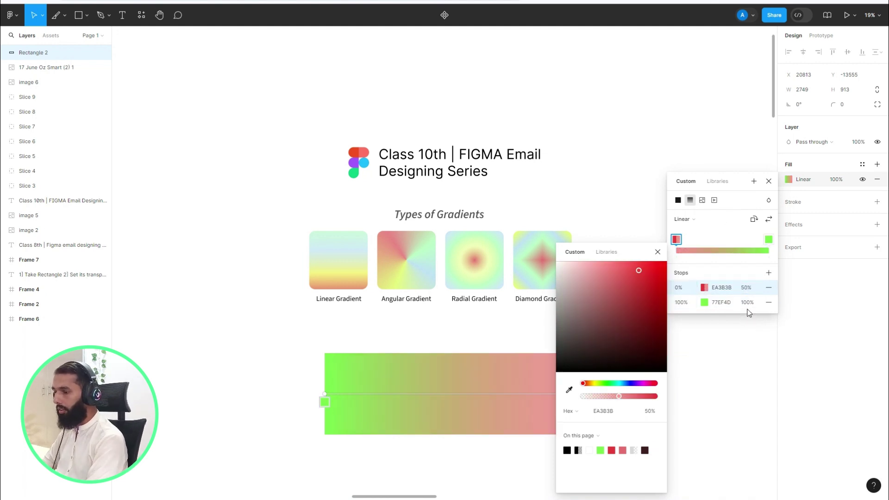
left_click(747, 305)
type("60")
key("Return")
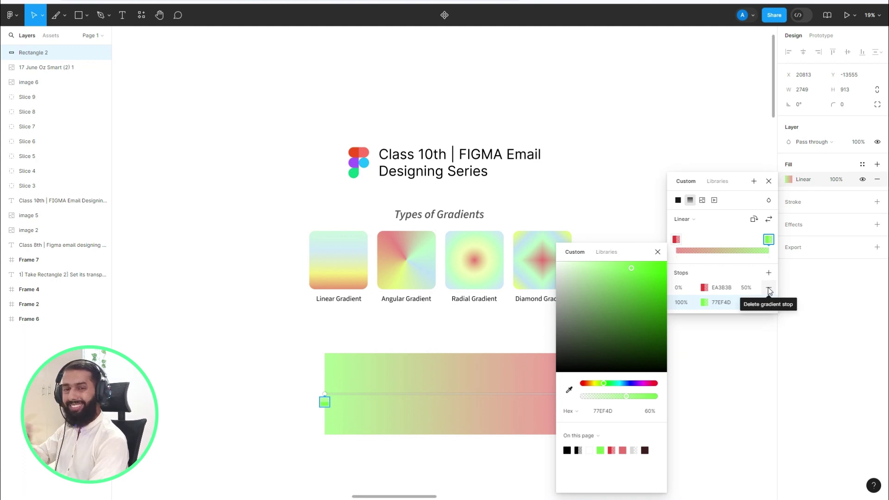
Replace the red stop with a new dark green 213C18 stop, keeping the Linear gradient type
left_click(769, 290)
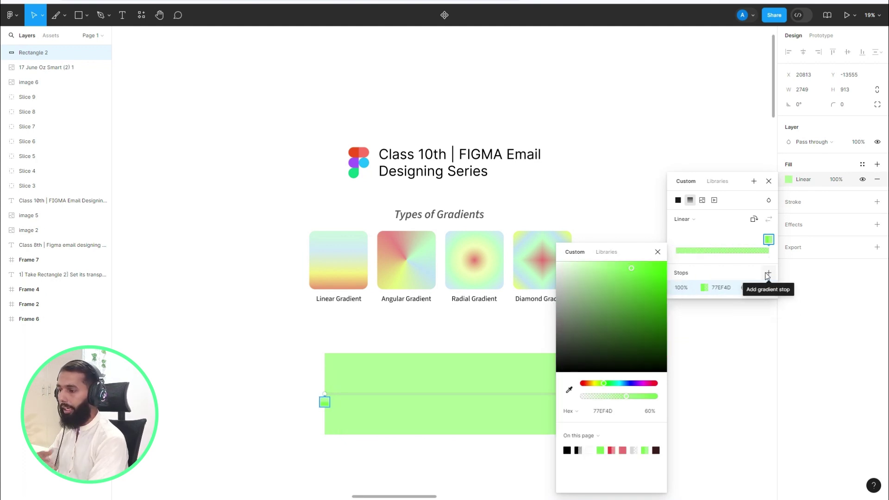
left_click(767, 274)
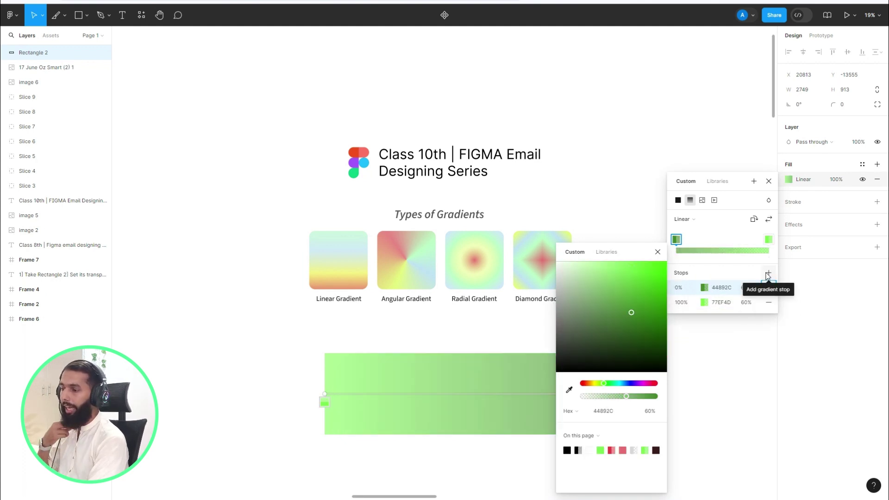
left_click(621, 347)
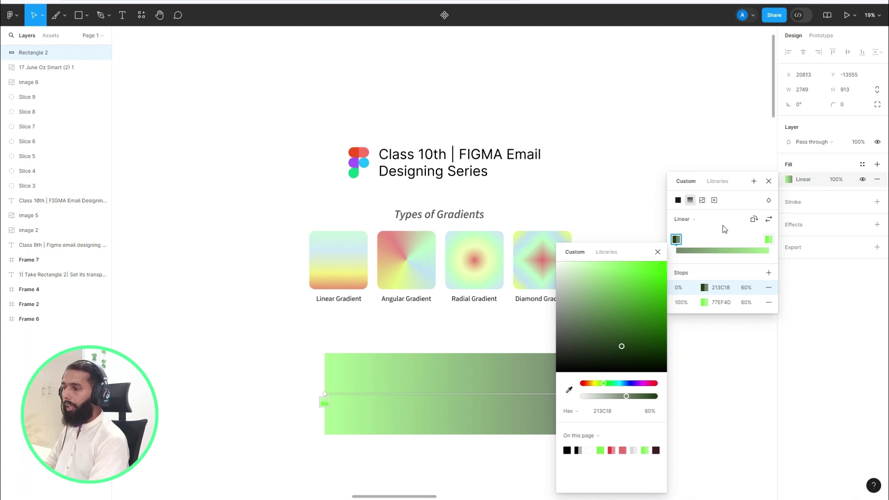
left_click(659, 253)
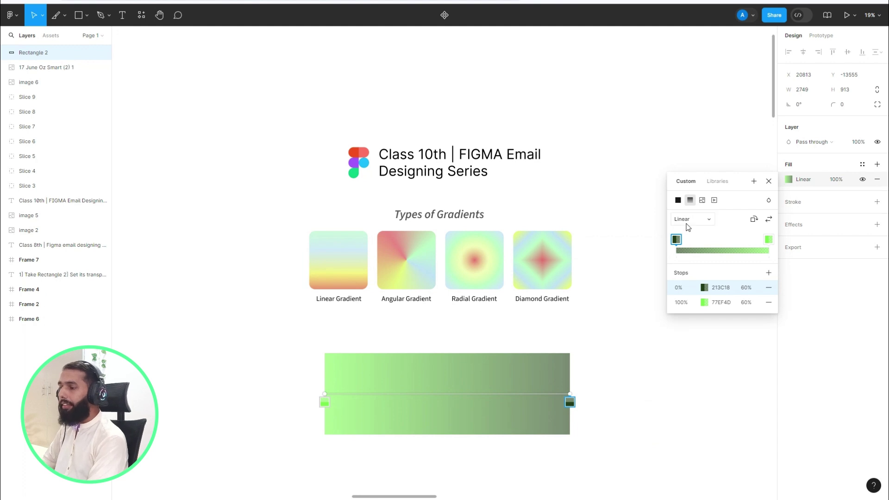
left_click(685, 221)
left_click(725, 234)
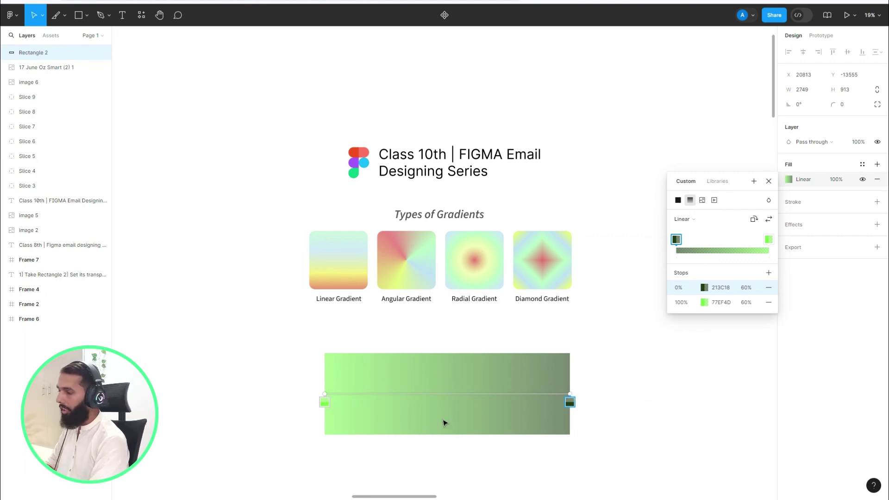
Stretch the green gradient rectangle taller to 2749 × 1819 and reopen its gradient fill
left_click(458, 432)
scroll(457, 431, "up", 5)
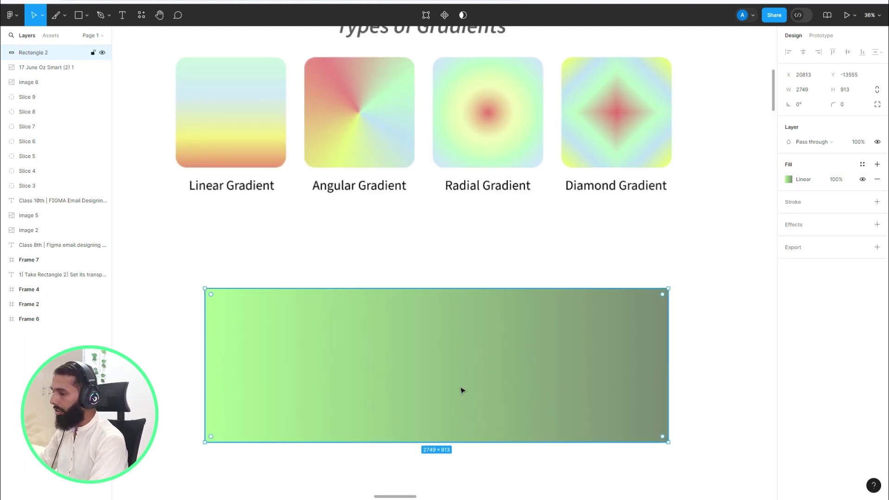
left_click_drag(430, 231, 433, 162)
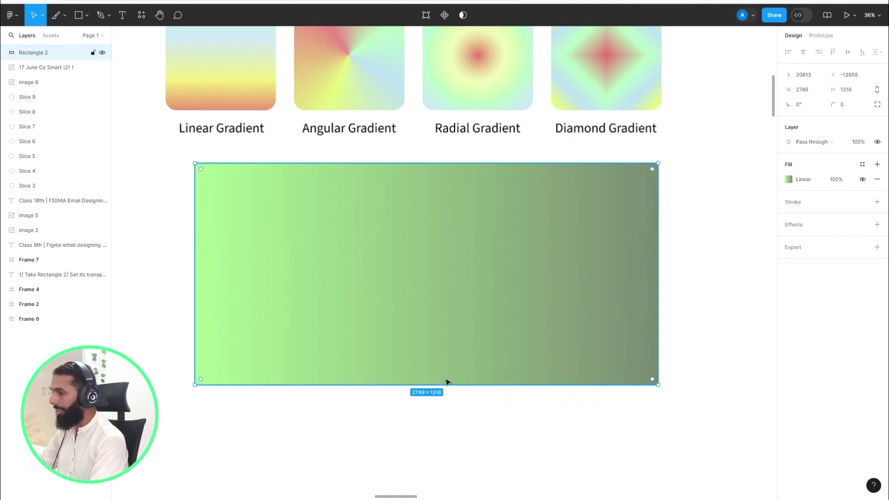
left_click_drag(432, 385, 435, 469)
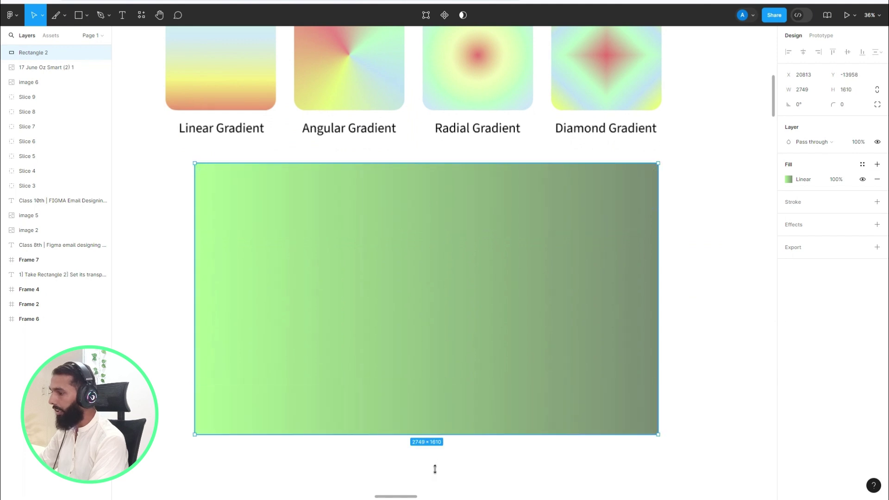
left_click(789, 180)
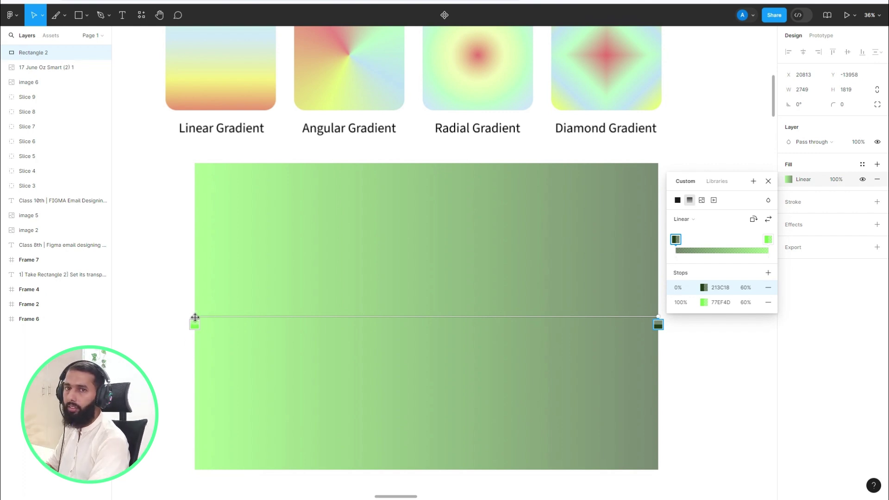
Reposition the gradient handles so the green gradient runs vertically from top centre to bottom centre
left_click_drag(195, 317, 193, 163)
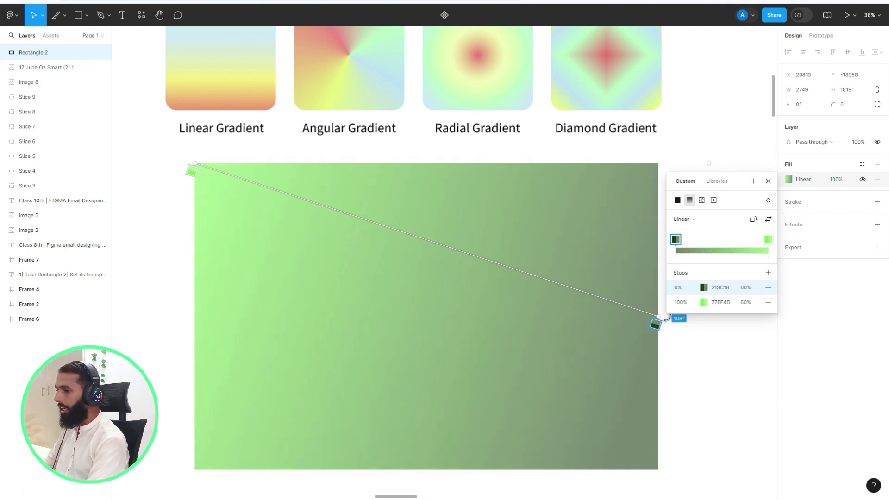
left_click_drag(657, 315, 659, 470)
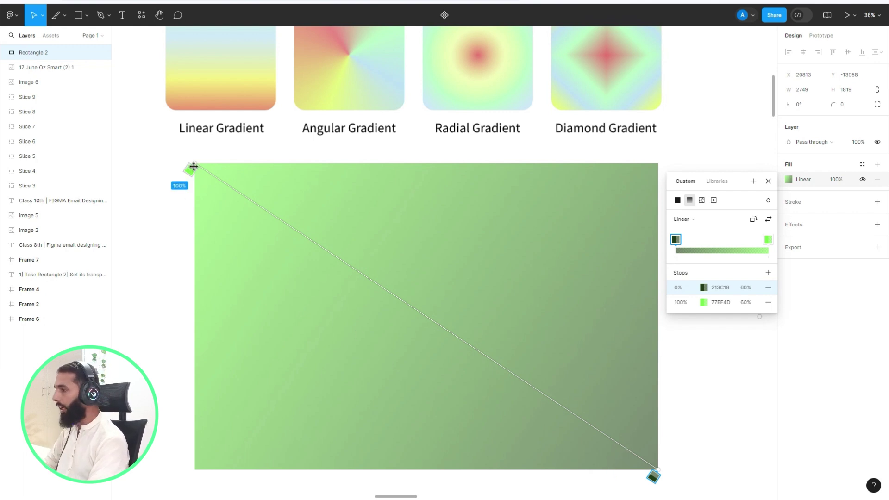
left_click_drag(194, 167, 423, 164)
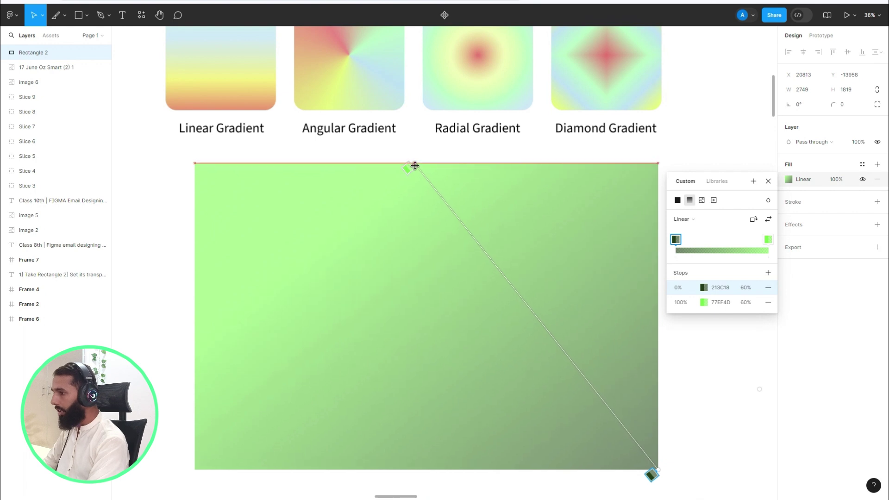
left_click_drag(653, 474, 408, 471)
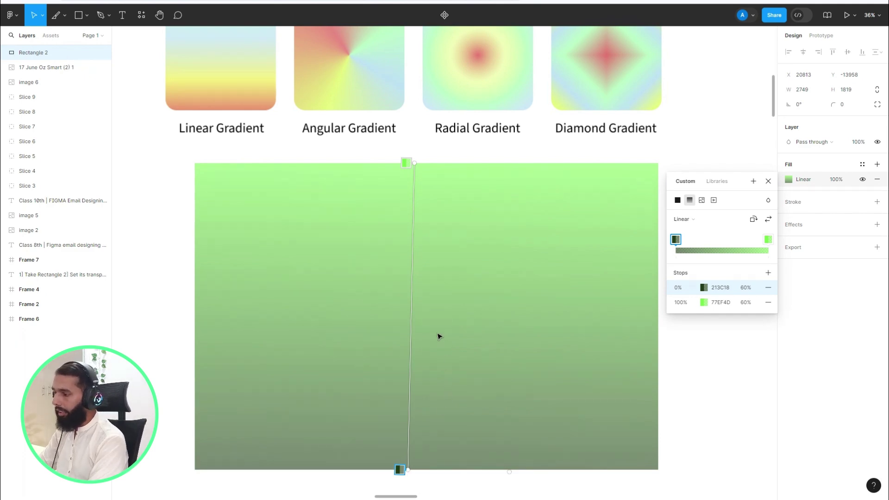
scroll(438, 335, "up", 2)
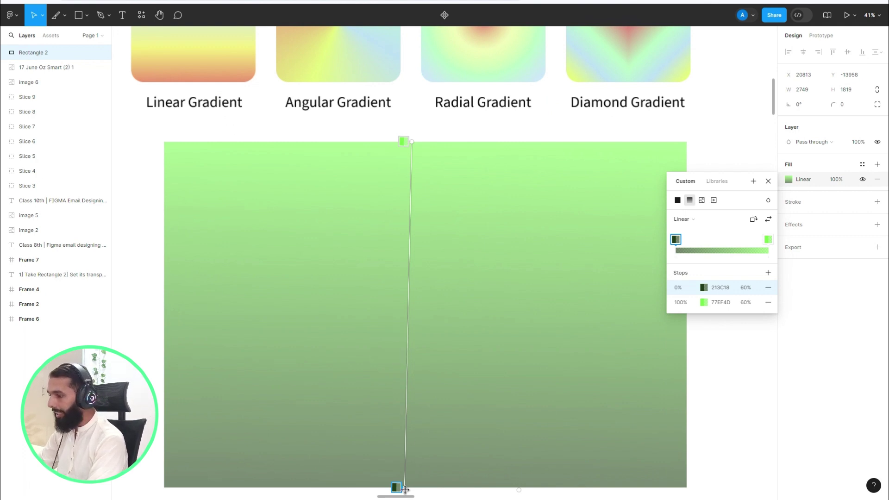
left_click_drag(405, 489, 413, 490)
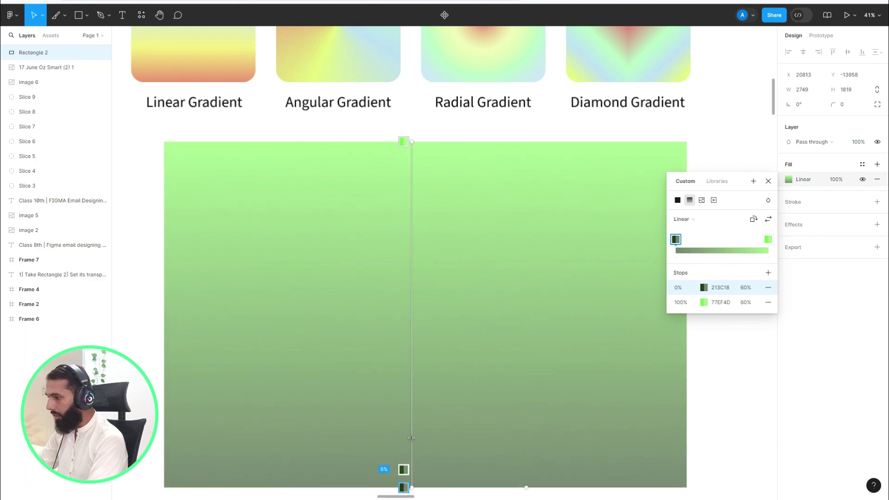
key("Escape")
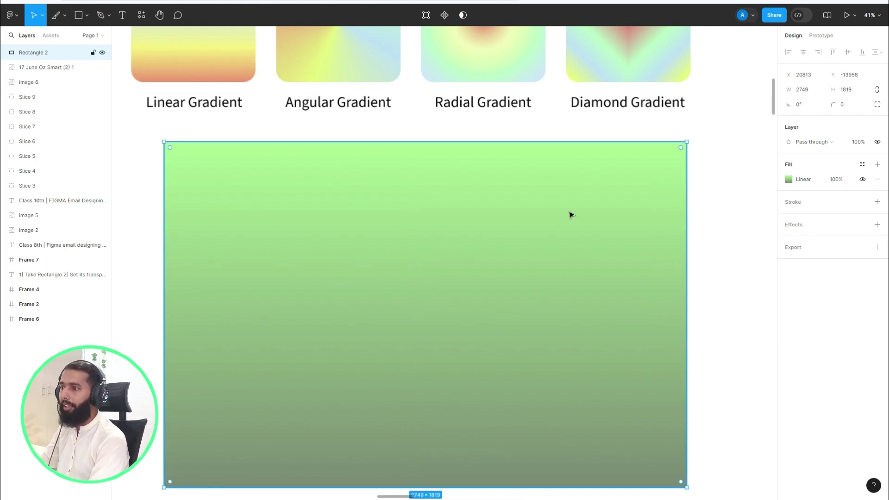
left_click_drag(705, 177, 105, 260)
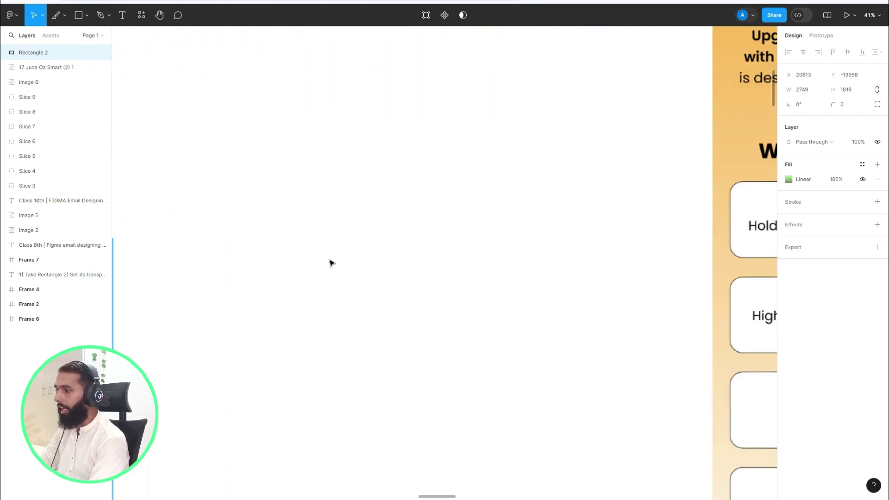
left_click_drag(607, 250, 142, 257)
scroll(361, 246, "down", 3)
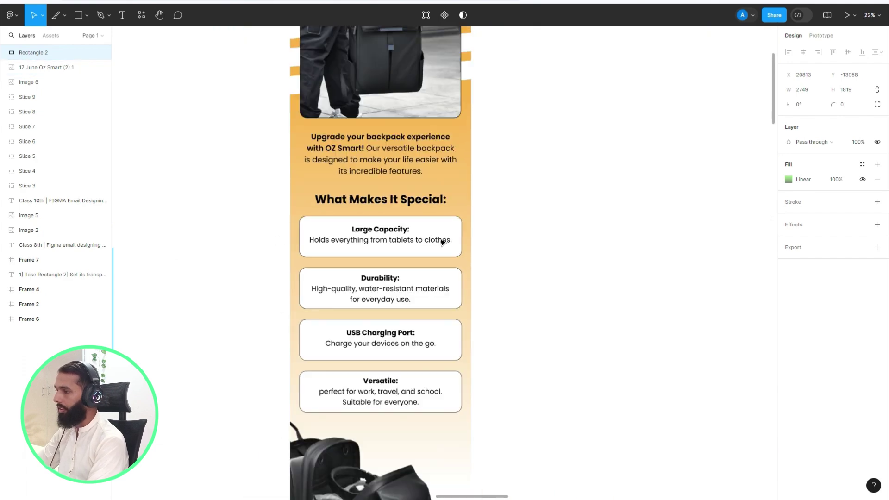
scroll(468, 186, "left", 3)
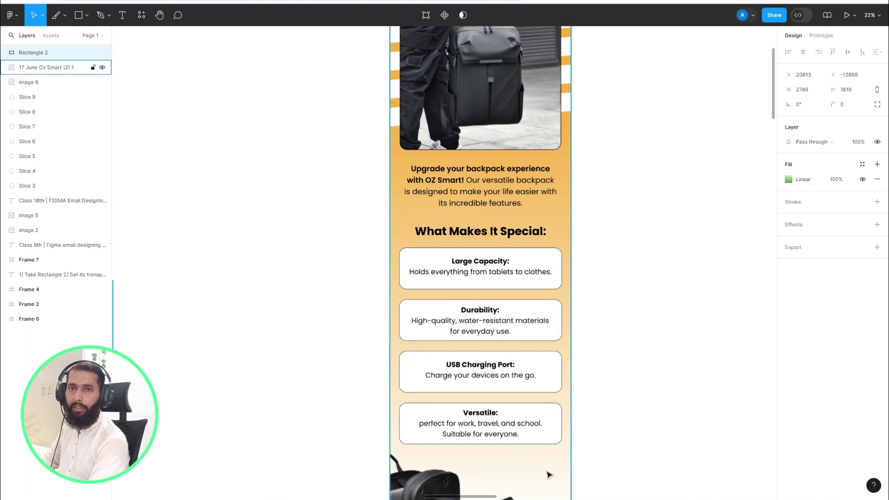
left_click_drag(264, 243, 490, 206)
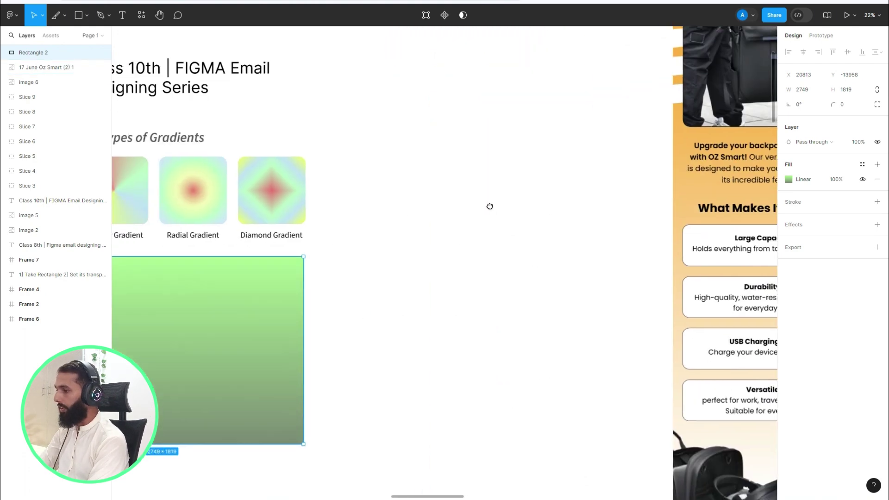
scroll(490, 206, "left", 5)
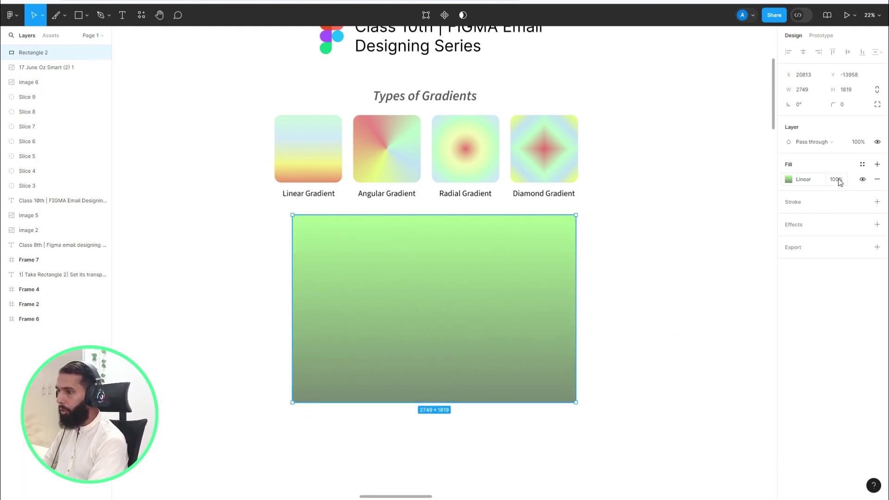
Add a deep pink colour stop at 29% to the rectangle's gradient
left_click(793, 180)
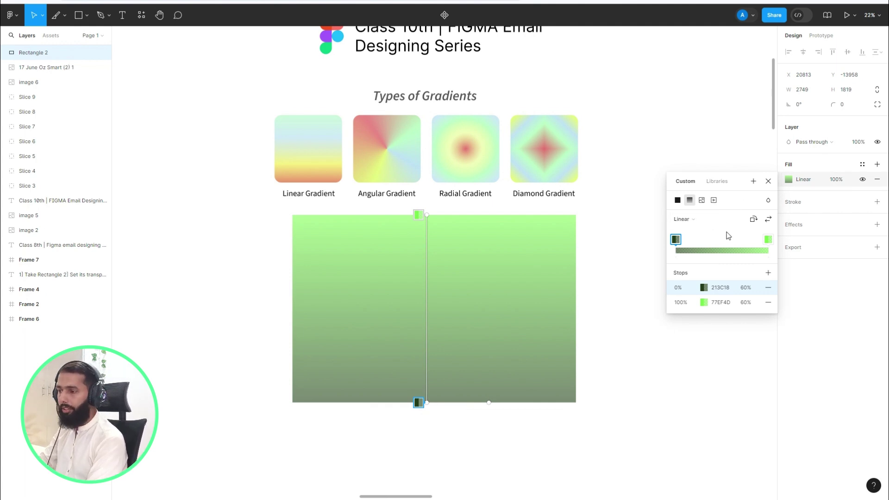
left_click(703, 250)
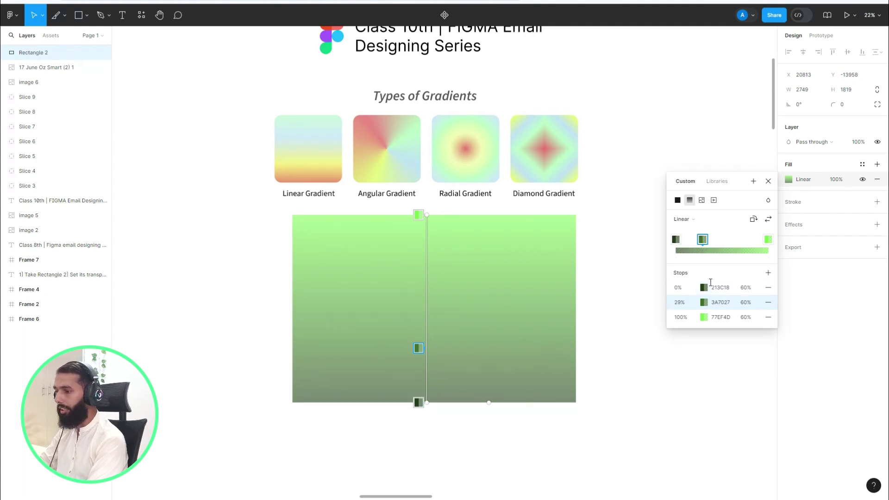
left_click(704, 303)
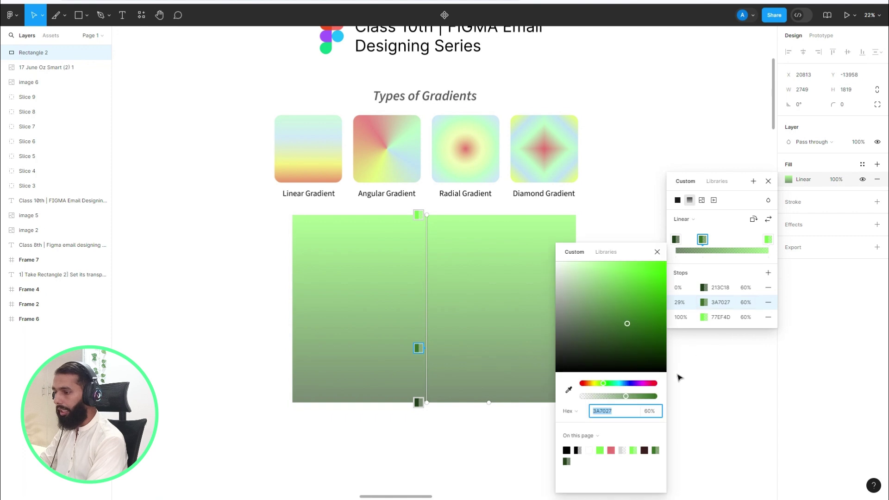
left_click(650, 383)
left_click(651, 288)
Add a gradient stop at 49%, then delete it again
left_click(721, 239)
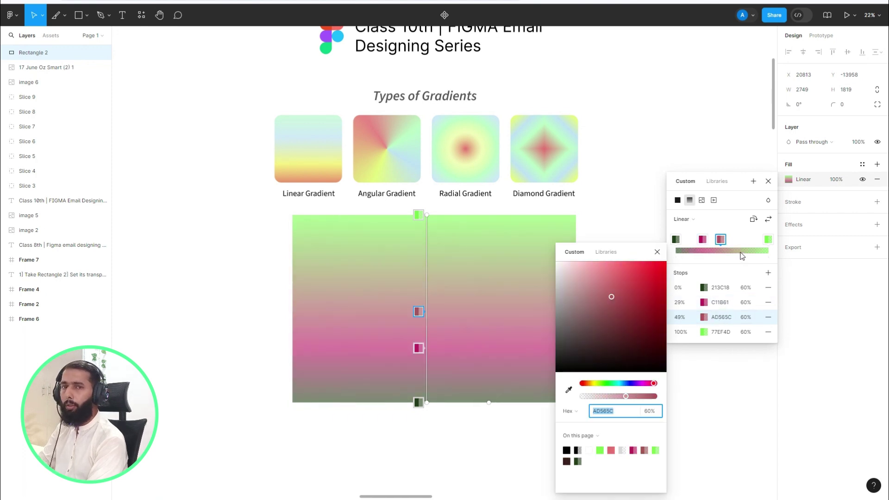
left_click(718, 246)
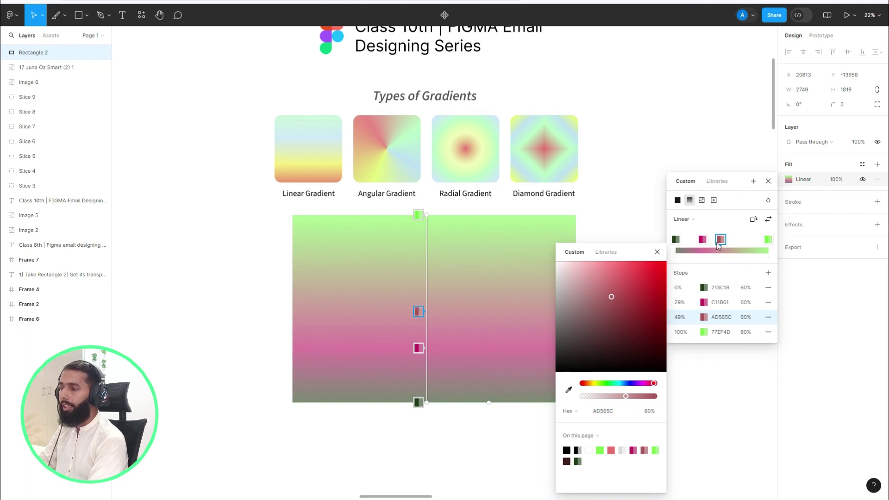
key("Delete")
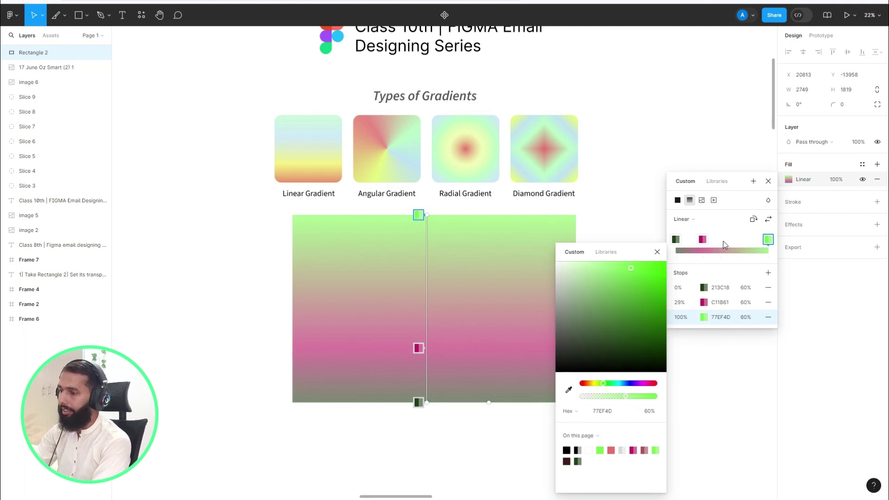
left_click(702, 241)
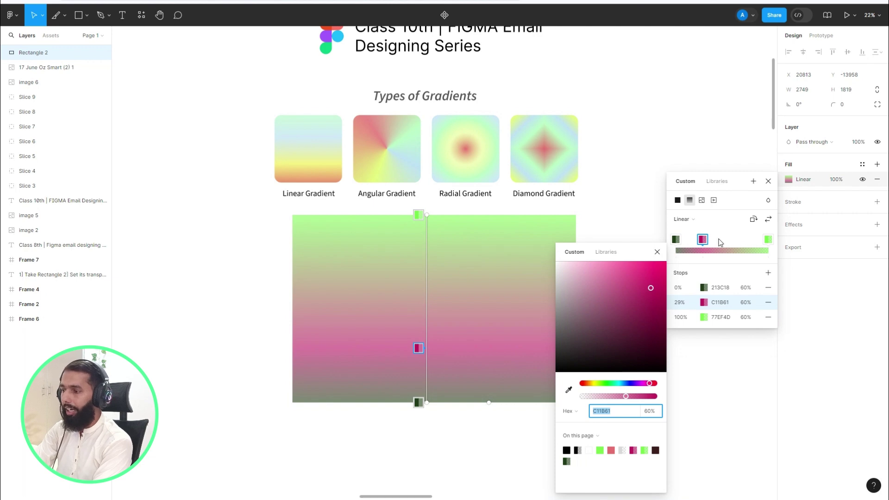
Add stops at 49% and 62%, then delete the rectangle's entire gradient fill
left_click(721, 249)
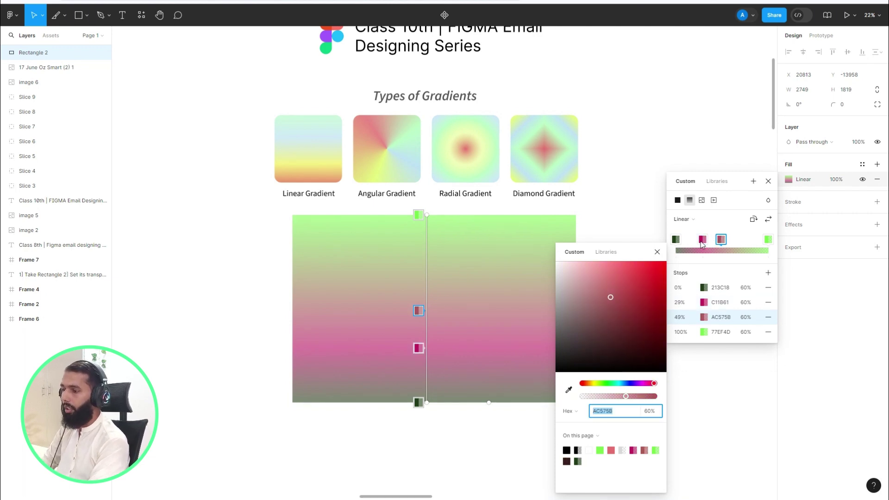
key("BackSpace")
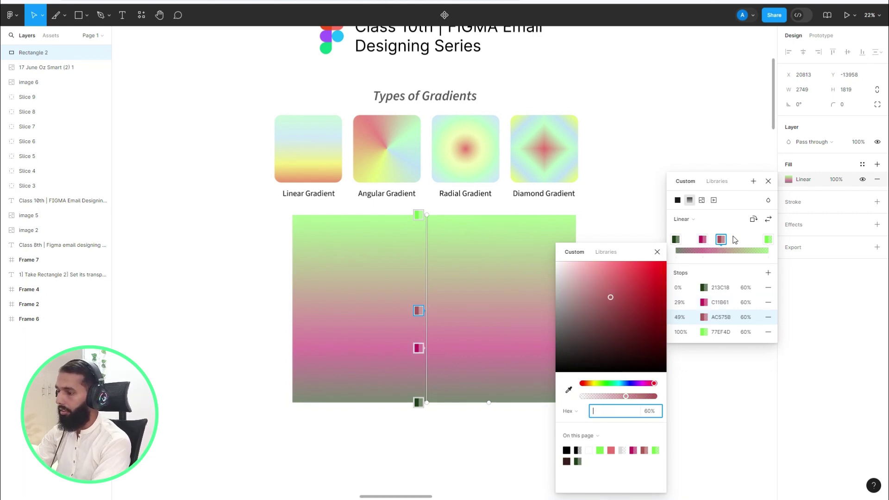
left_click(733, 251)
key("BackSpace")
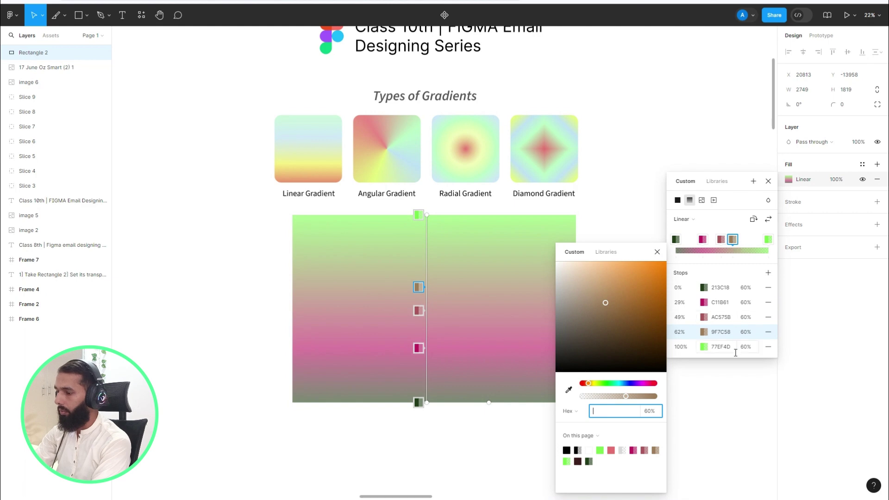
key("Escape")
left_click(670, 267)
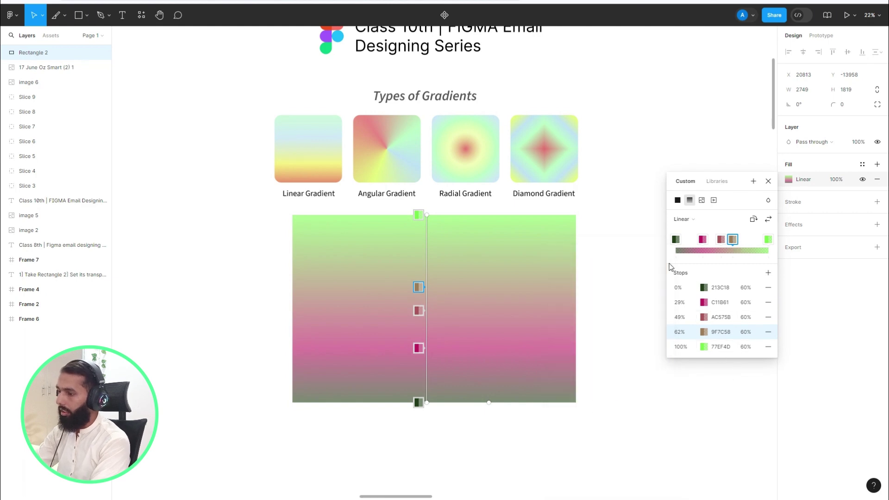
key("Delete")
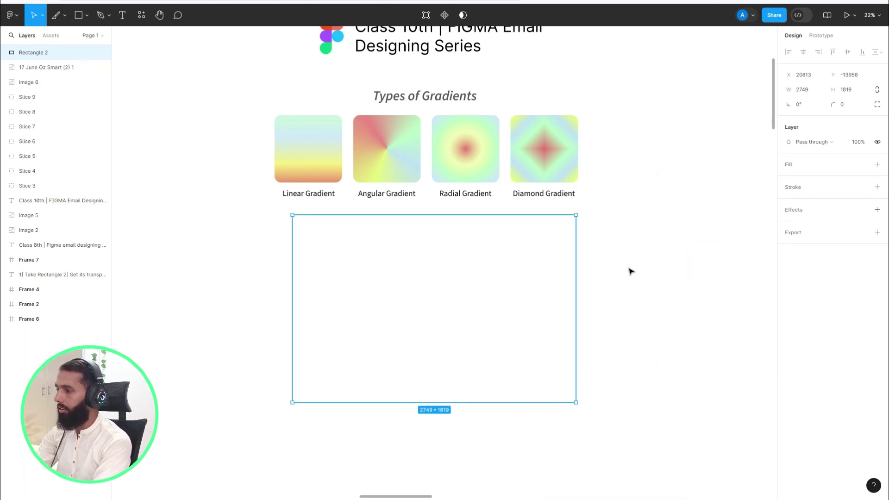
Restore the gradient fill and delete the 29% C11B61 and 49% AC575B stops
key("ctrl+z")
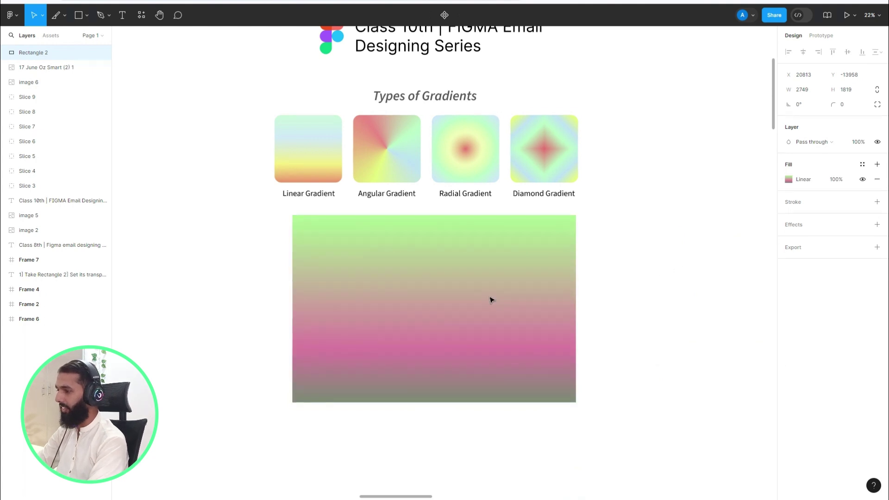
left_click(790, 181)
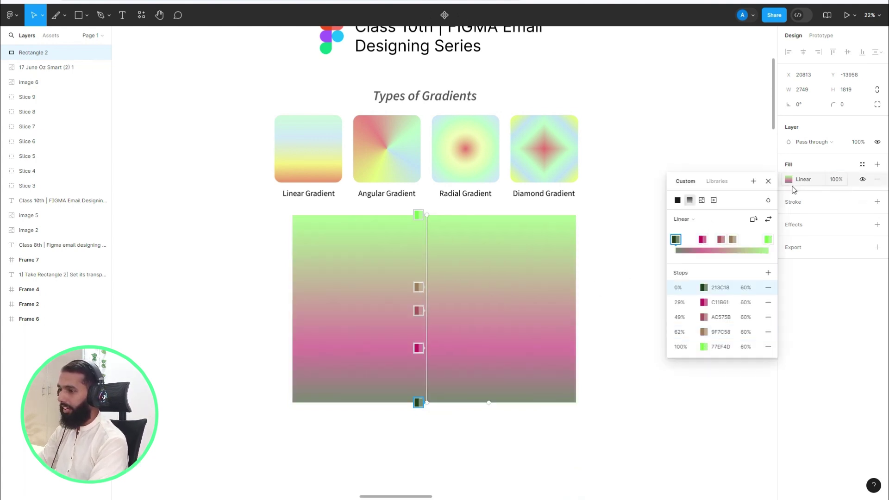
left_click(703, 240)
key("Delete")
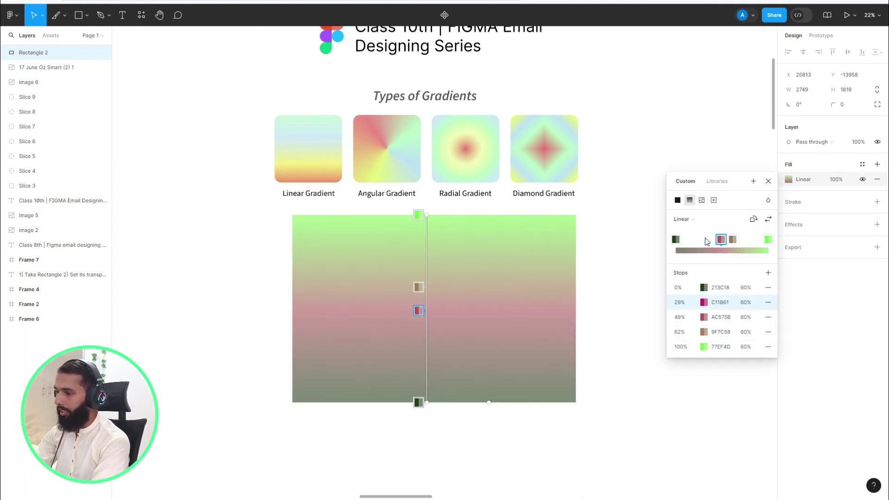
left_click(721, 240)
key("Delete")
key("Delete")
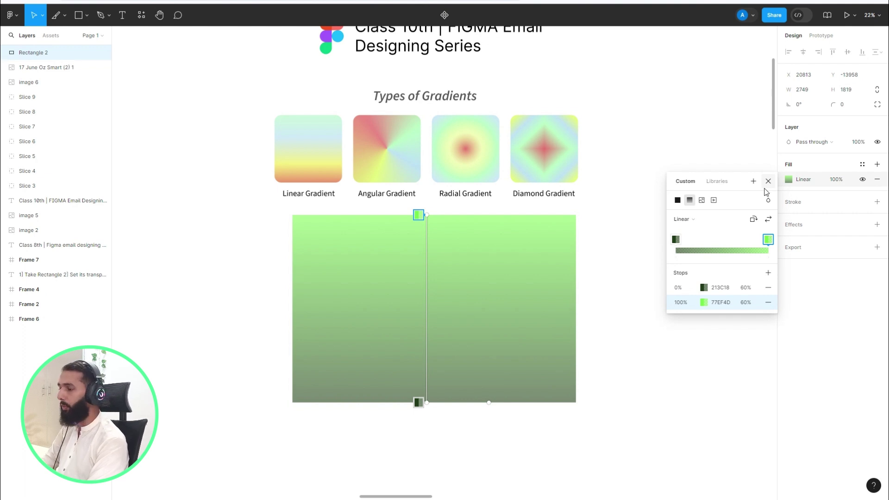
left_click(687, 219)
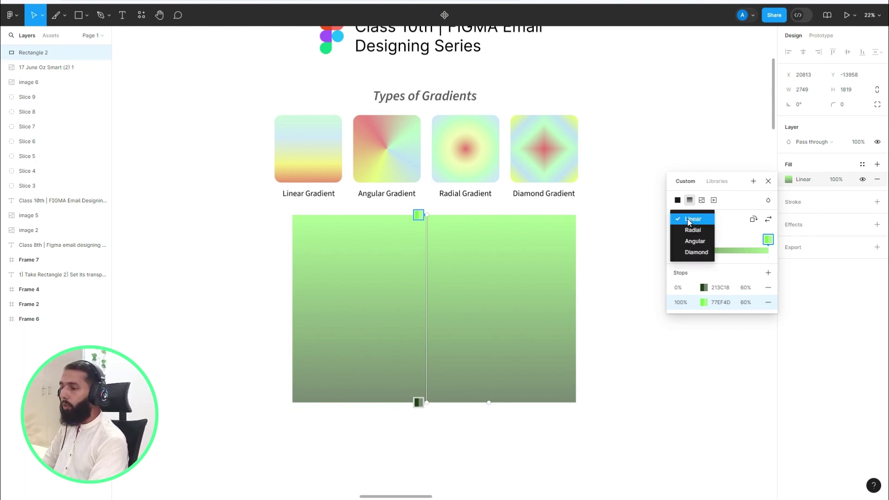
Switch the fill to a Radial gradient and move the 77EF4D stop to about 68%
left_click(694, 230)
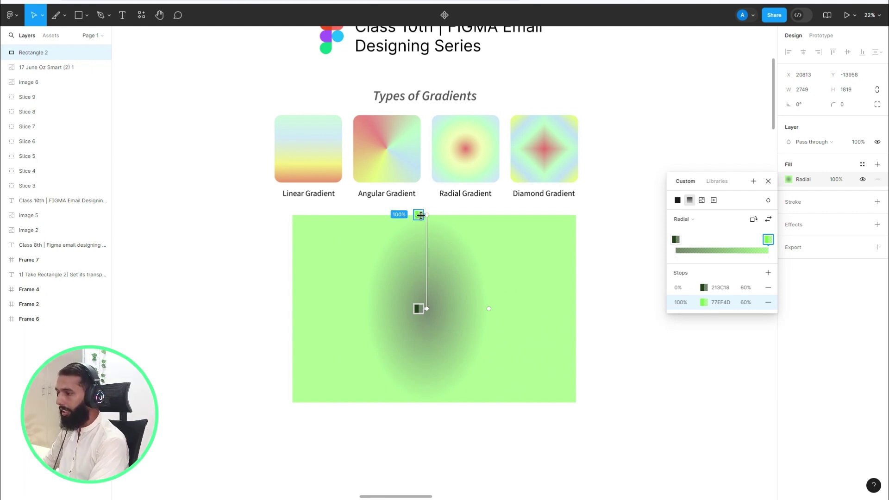
left_click_drag(423, 215, 419, 182)
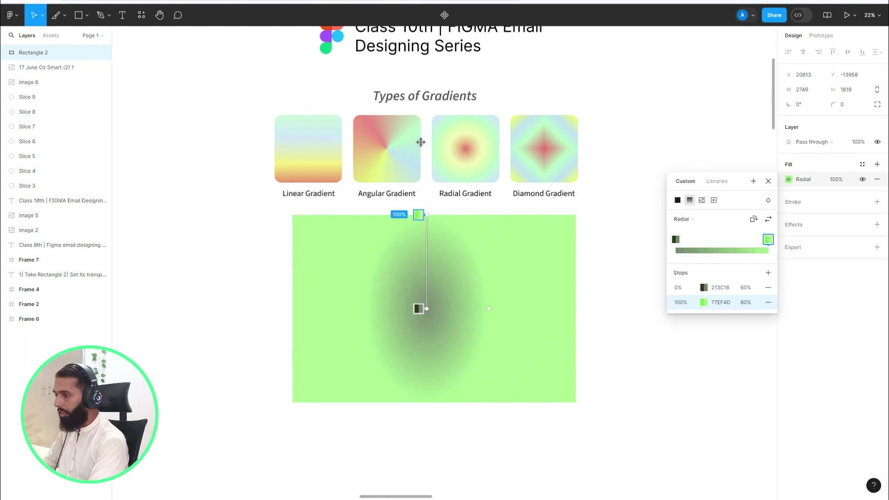
left_click_drag(419, 215, 417, 245)
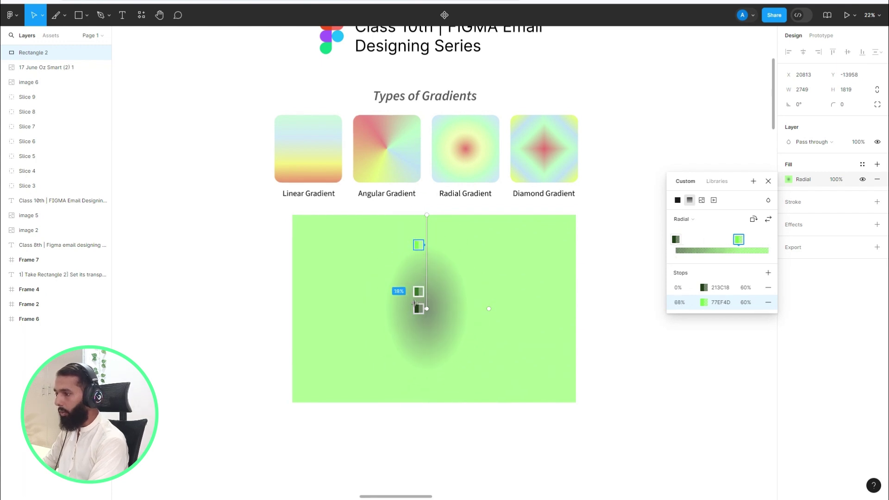
mouse_move(416, 308)
left_mouse_down()
mouse_move(417, 261)
mouse_move(416, 325)
mouse_move(417, 248)
mouse_move(418, 310)
left_mouse_up()
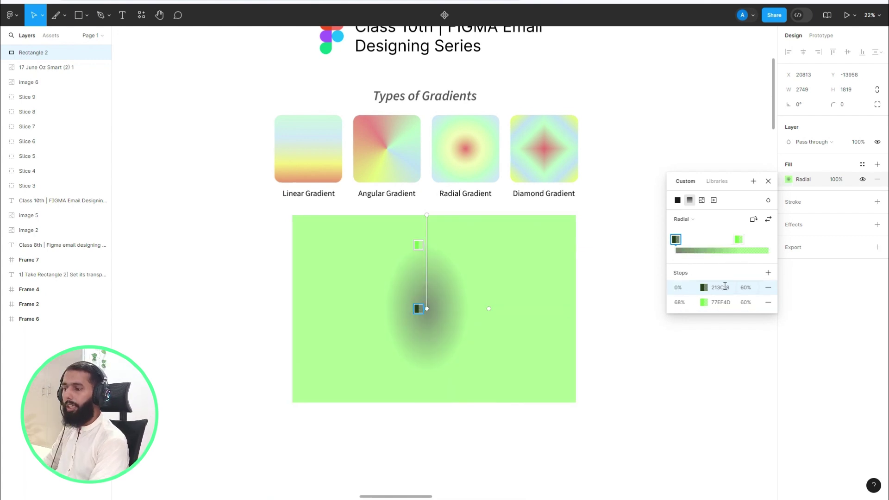
left_click(693, 221)
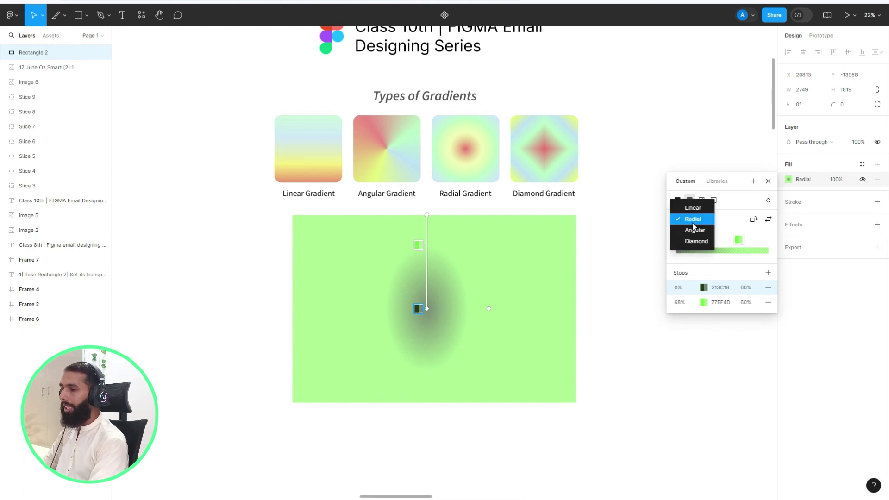
Make the fill an Angular gradient with the 213C18 stop moved to 31%
left_click(696, 231)
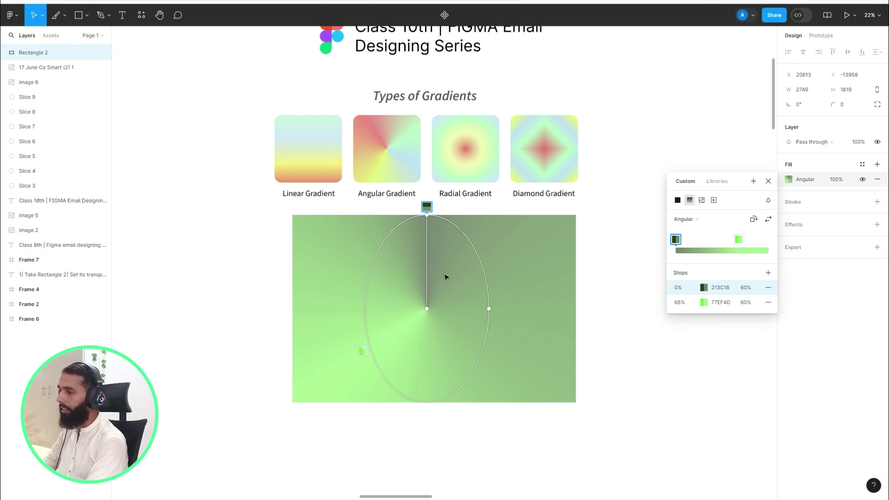
left_click_drag(427, 207, 485, 347)
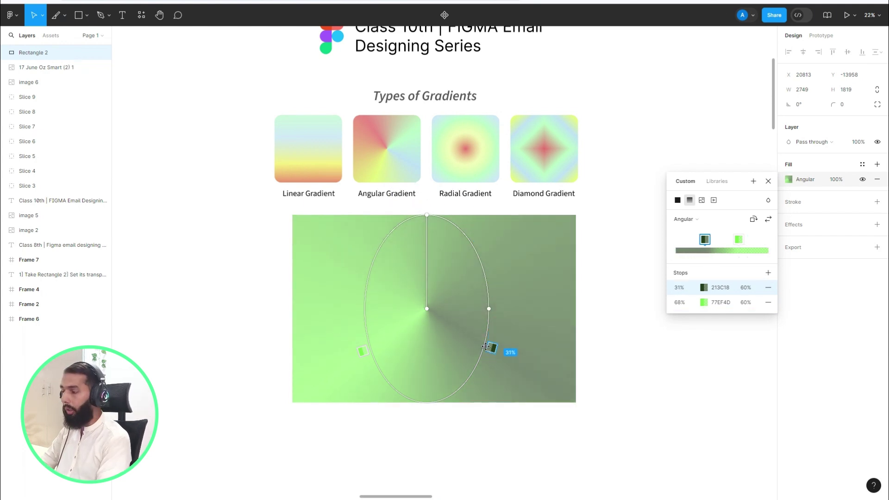
left_click(478, 249)
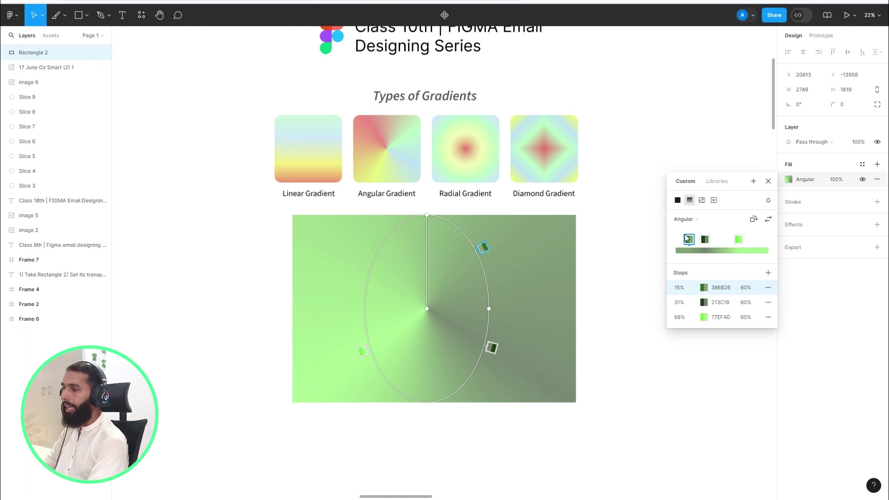
key("Delete")
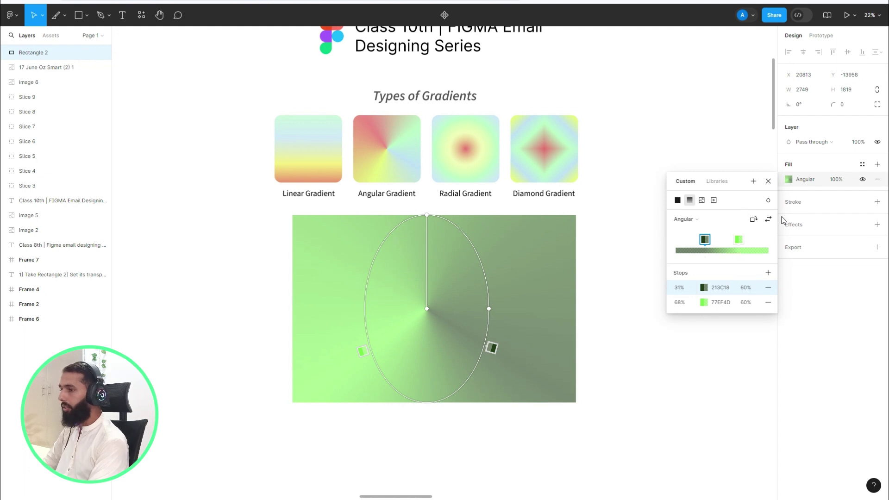
left_click(695, 220)
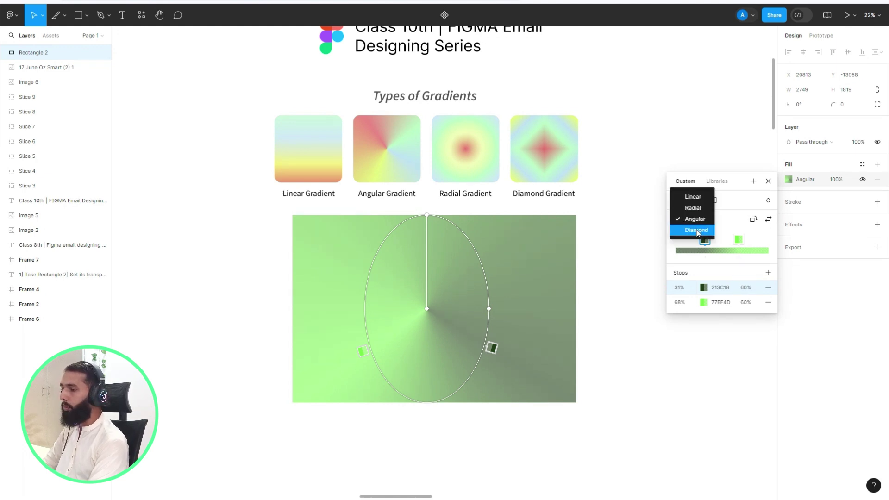
Switch to a Diamond gradient and bring the light-green stop back to about 62%
left_click(697, 230)
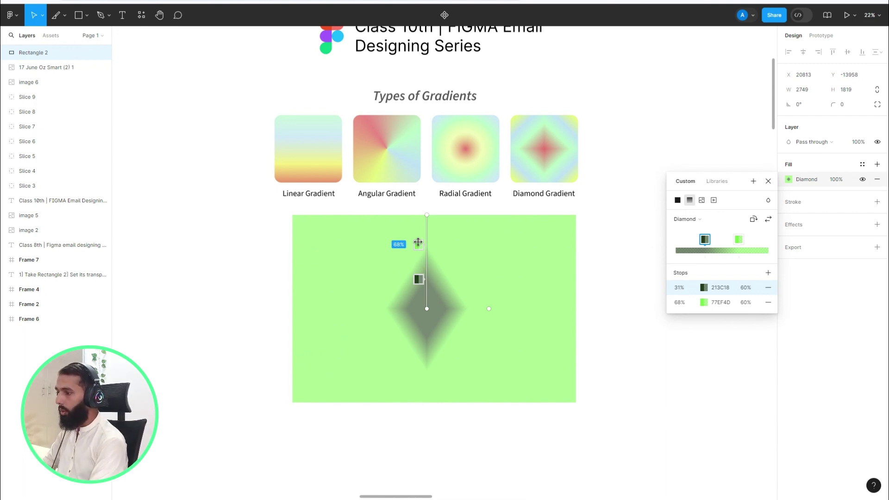
left_click_drag(419, 243, 417, 224)
mouse_move(418, 279)
left_mouse_down()
mouse_move(419, 310)
mouse_move(419, 258)
mouse_move(418, 274)
left_mouse_up()
left_click_drag(758, 240, 735, 255)
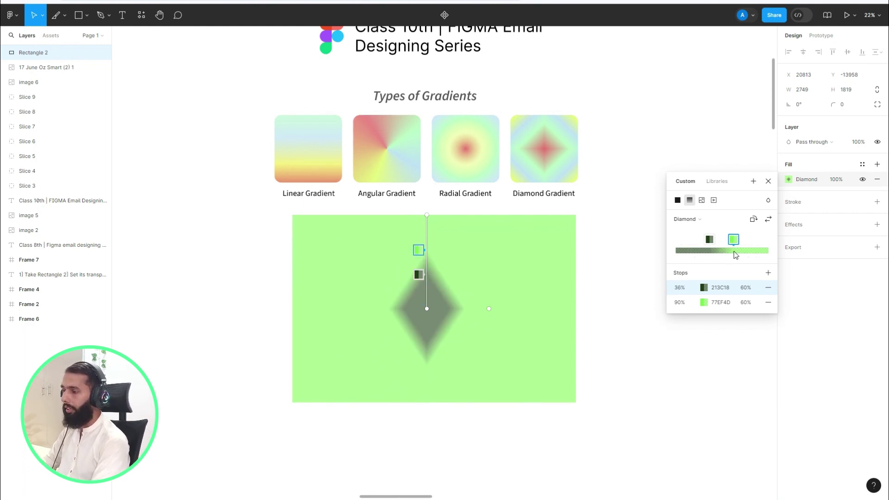
Add dark green stops at 19% and 36% and light-green stops at 74% and 95%
left_click(693, 251)
left_click(676, 250)
left_click(710, 239)
left_click(745, 251)
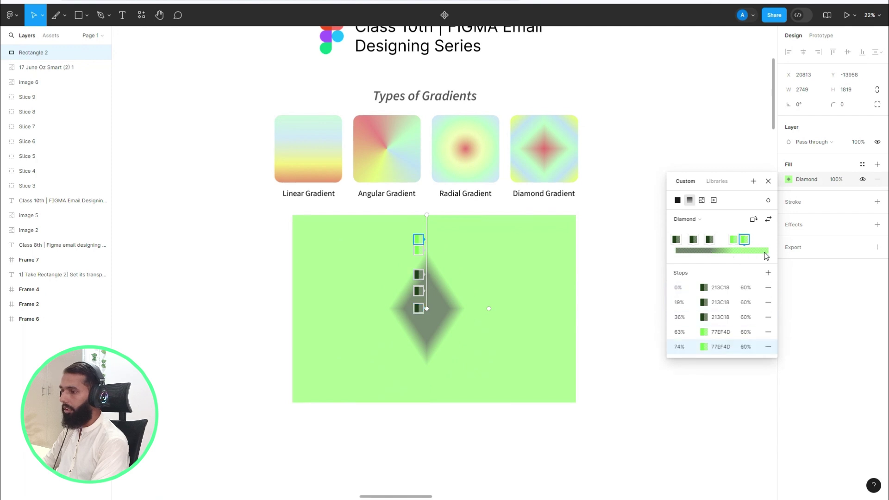
left_click(764, 251)
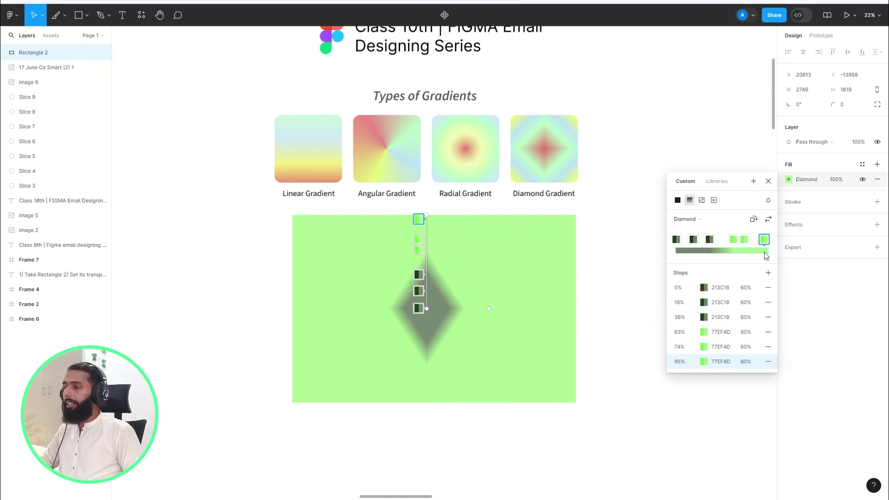